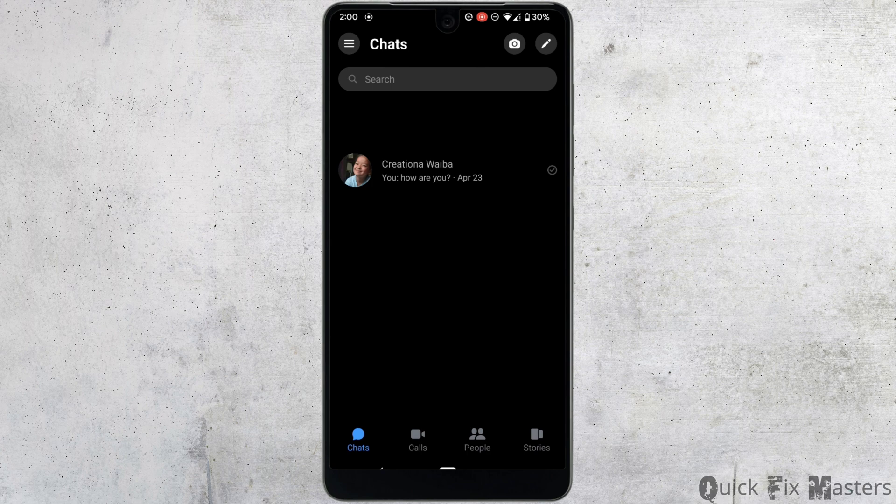
# Restrict the only contact from their chat row's long-press menu
pyautogui.click(472, 175)
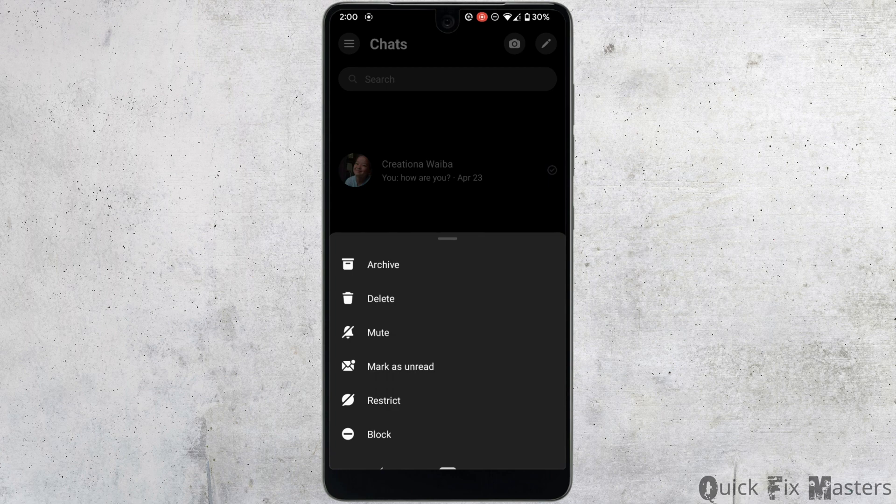
pyautogui.click(459, 413)
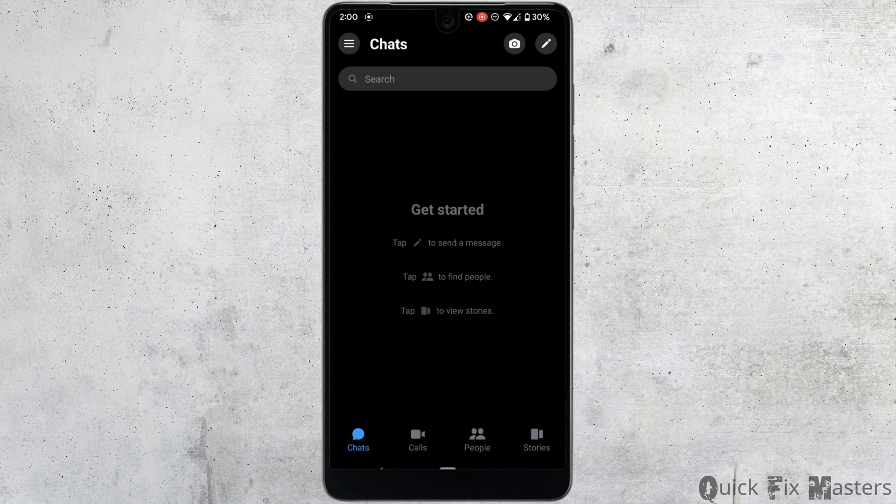
# Go to Settings > Privacy & safety > Restricted accounts
pyautogui.click(350, 44)
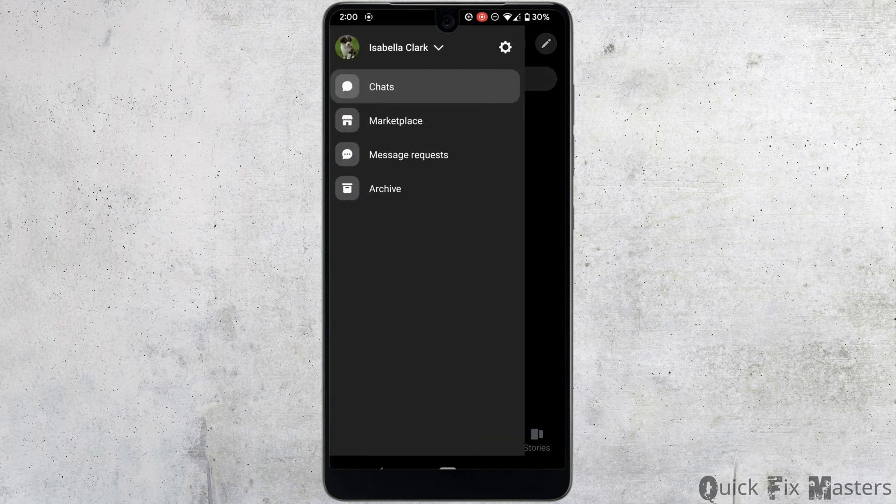
pyautogui.click(509, 47)
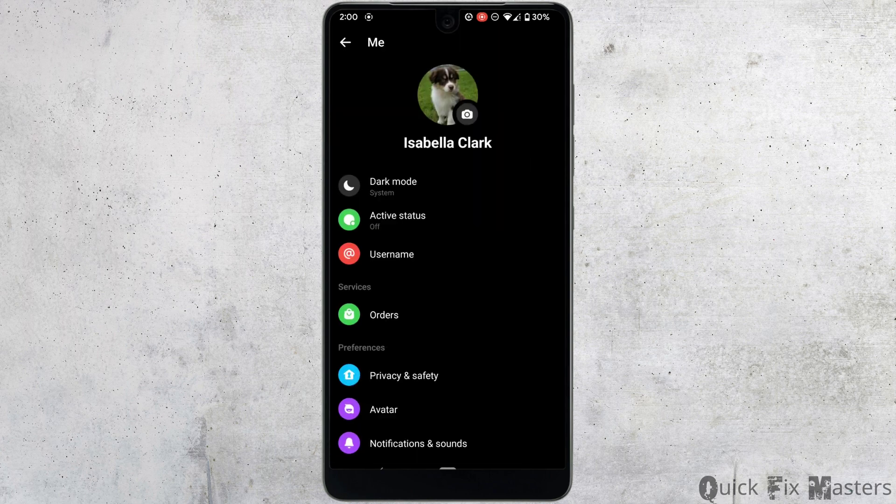
pyautogui.click(453, 382)
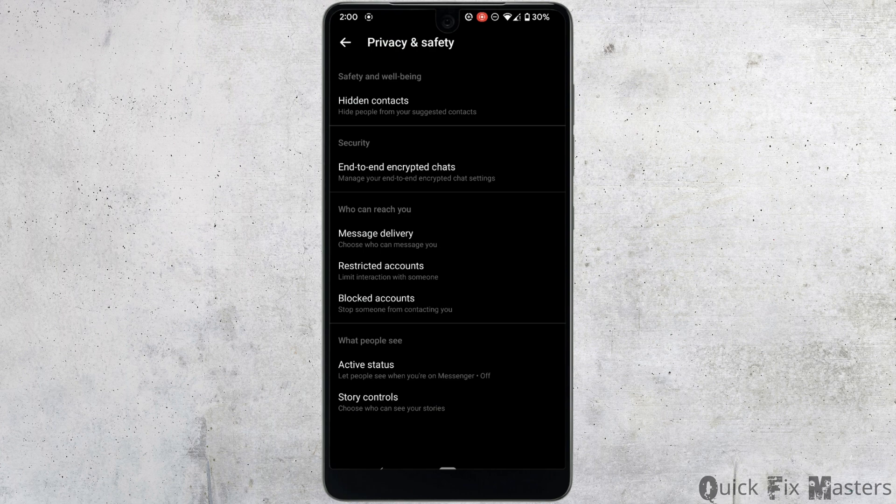
pyautogui.click(504, 277)
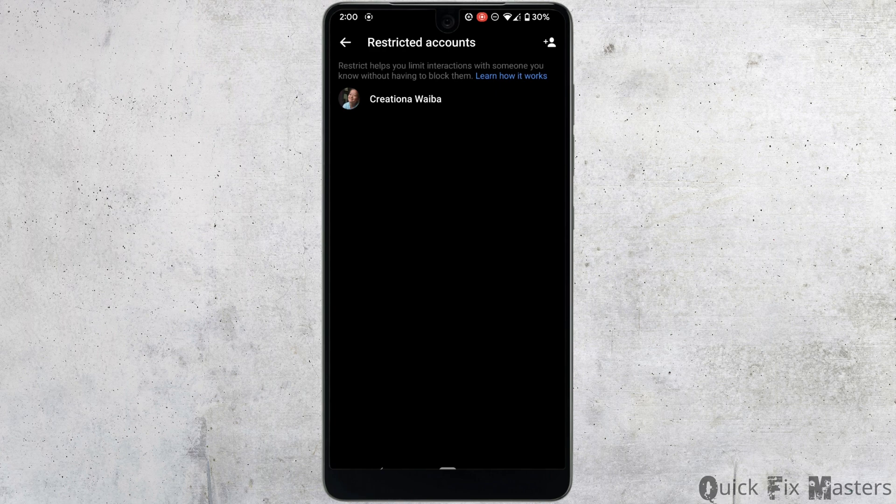
# Unrestrict the contact from their restricted chat
pyautogui.click(469, 104)
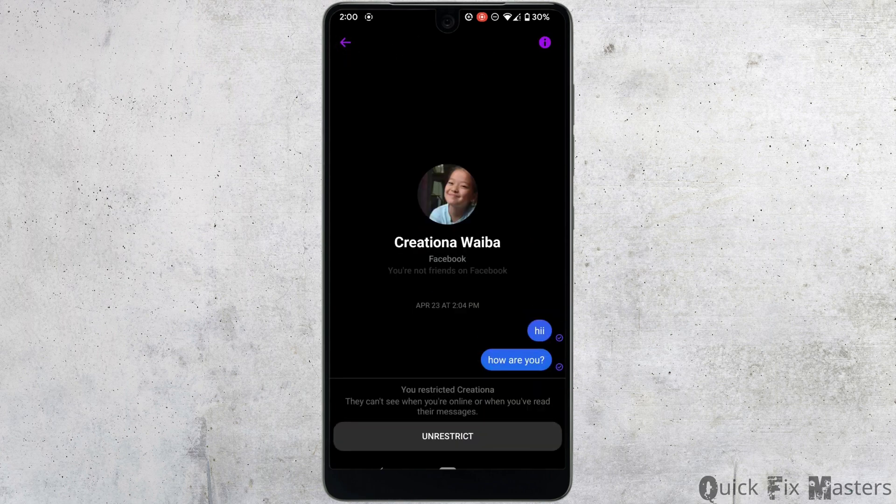
pyautogui.click(447, 437)
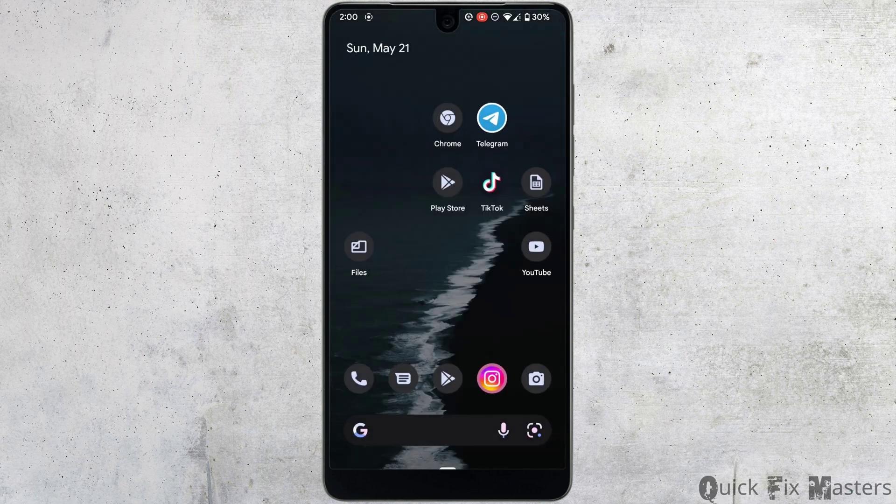
# Open Android Settings from the expanded quick settings panel
pyautogui.moveTo(449, 14); pyautogui.dragTo(449, 280)
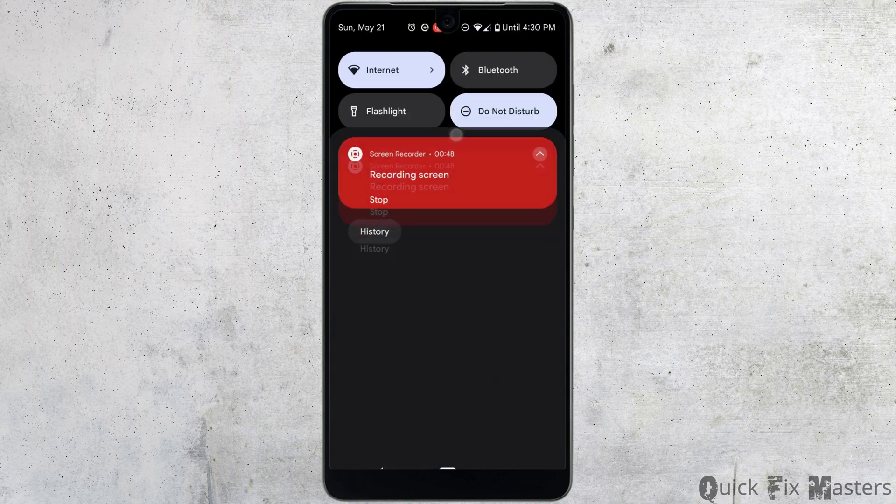
pyautogui.moveTo(448, 70); pyautogui.dragTo(448, 350)
pyautogui.click(518, 378)
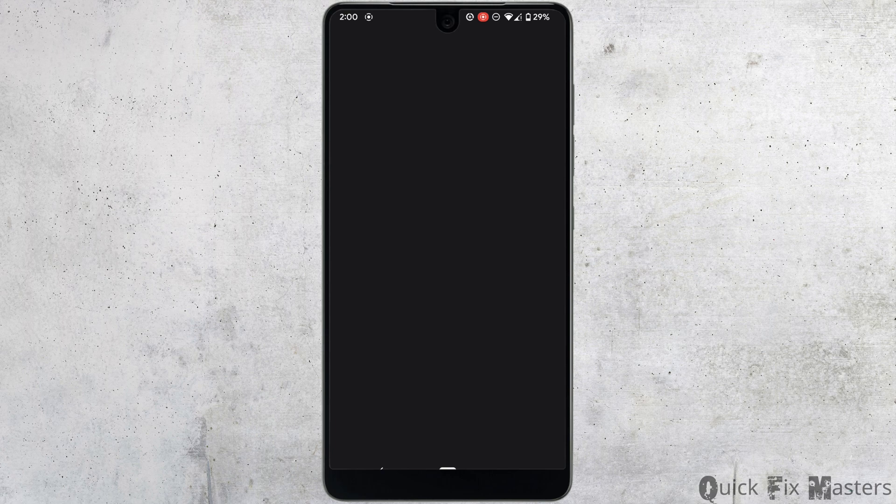
# Switch off All Messenger notifications under Apps > Messenger > Notifications
pyautogui.click(448, 300)
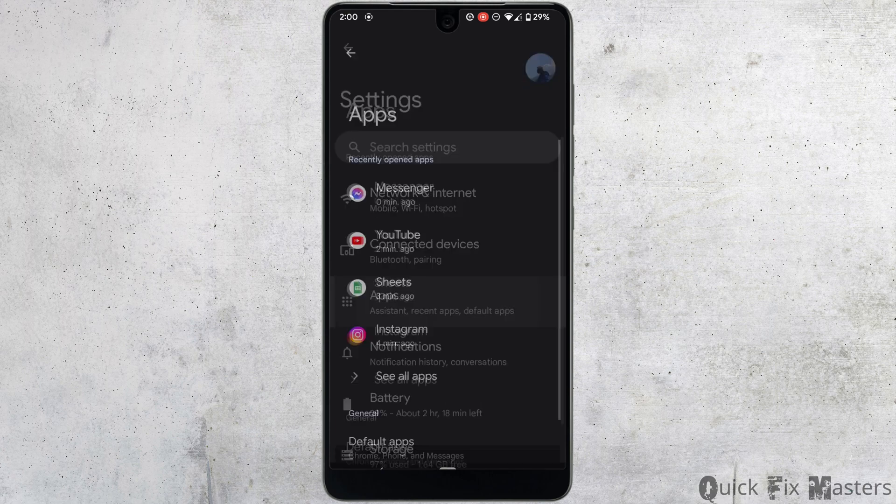
pyautogui.click(521, 198)
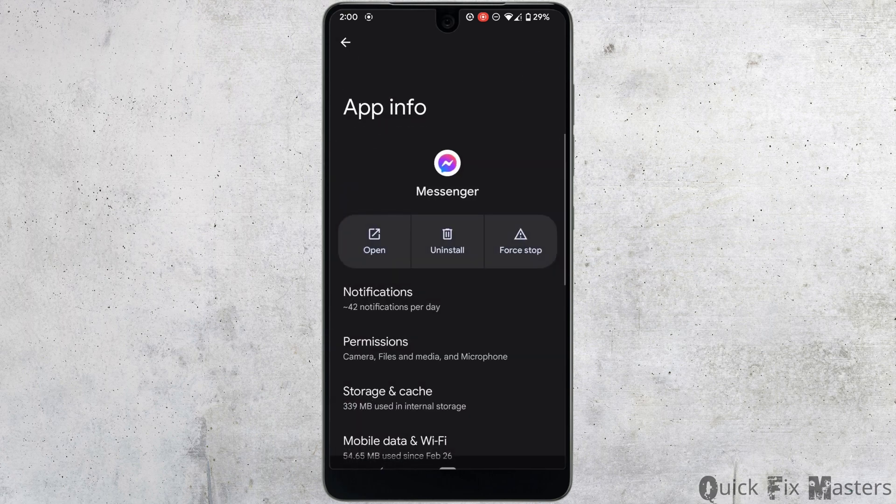
pyautogui.click(506, 303)
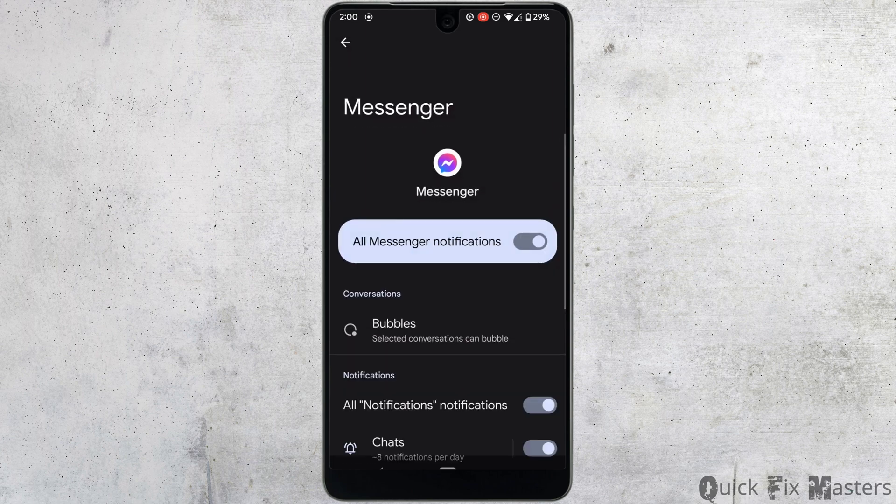
pyautogui.click(530, 241)
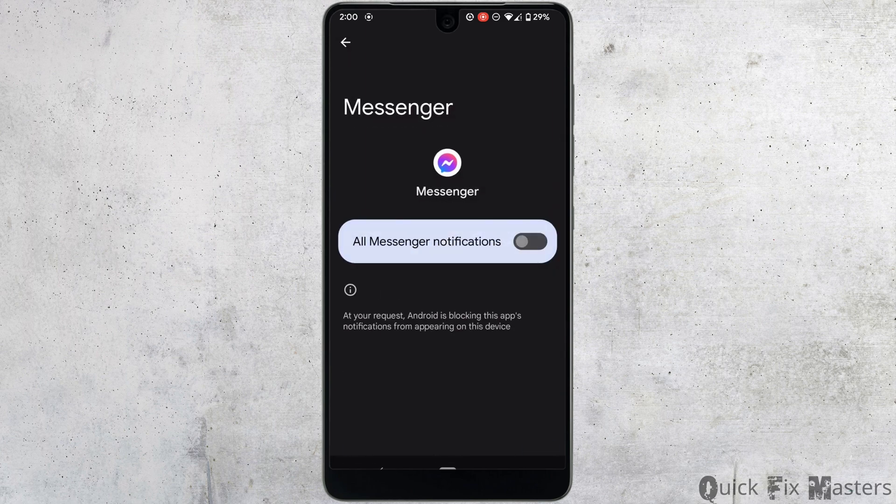